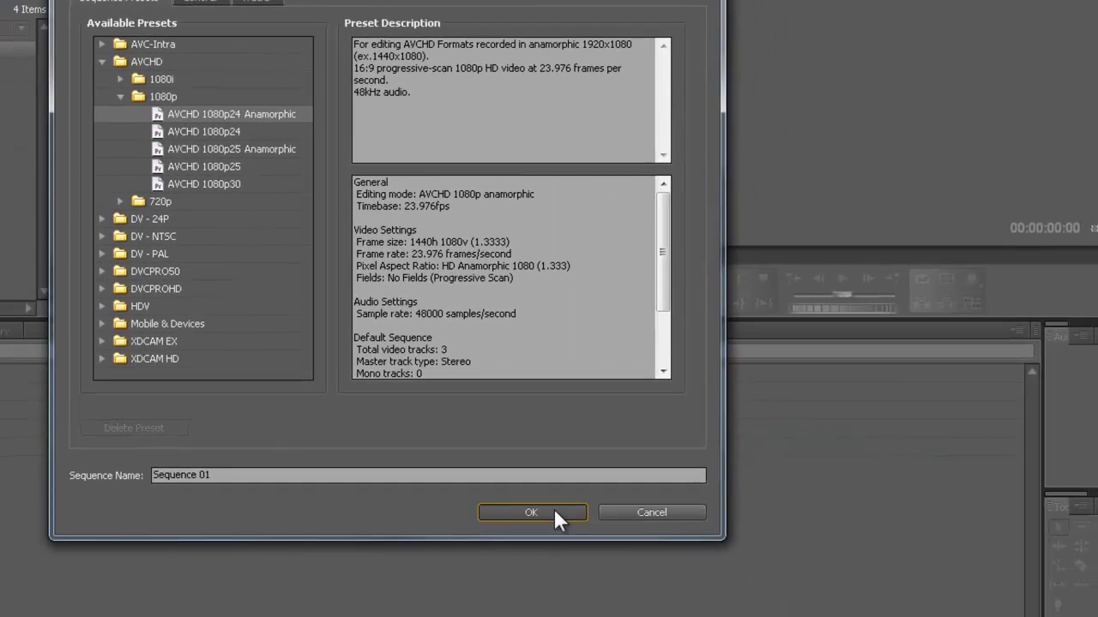
Create Sequence 01 with the AVCHD 1080p24 Anamorphic preset and place Snapshot of me 1.png at the start of Video 1
click(555, 512)
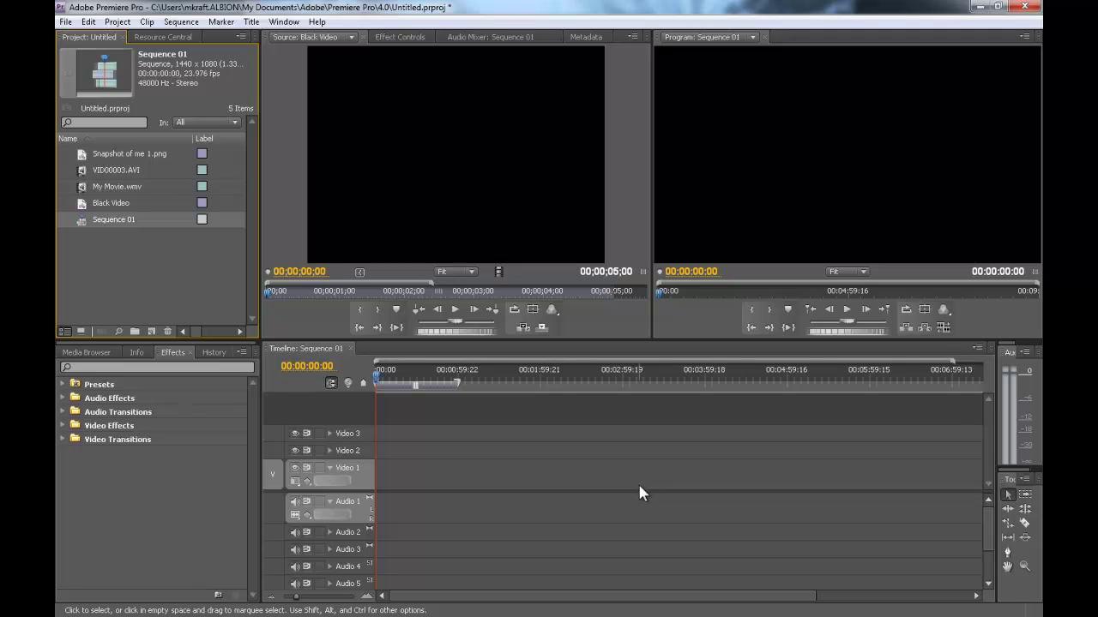
click(82, 158)
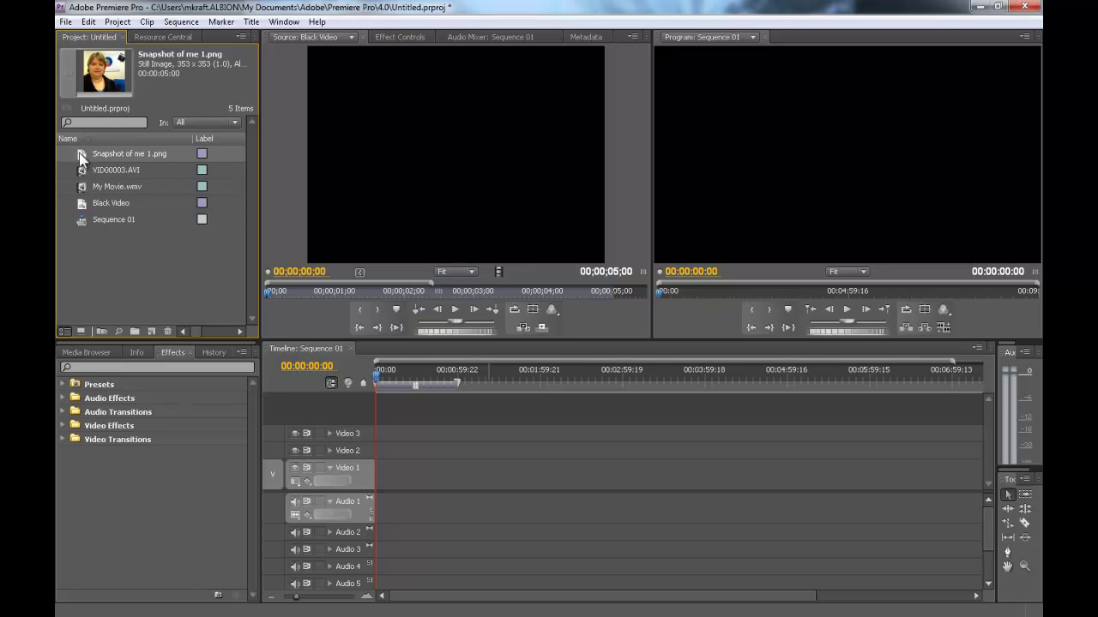
drag(384, 452, 378, 477)
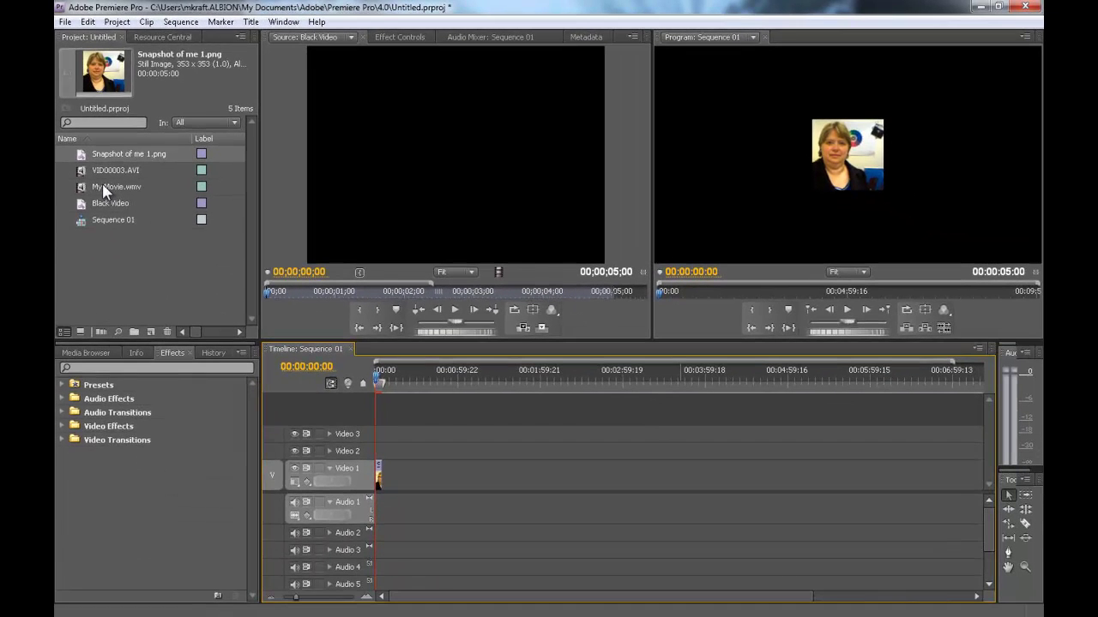
Add My Movie.wmv directly after the snapshot on Video 1 and preview it at 00:00:07:00
click(114, 221)
click(114, 220)
click(84, 187)
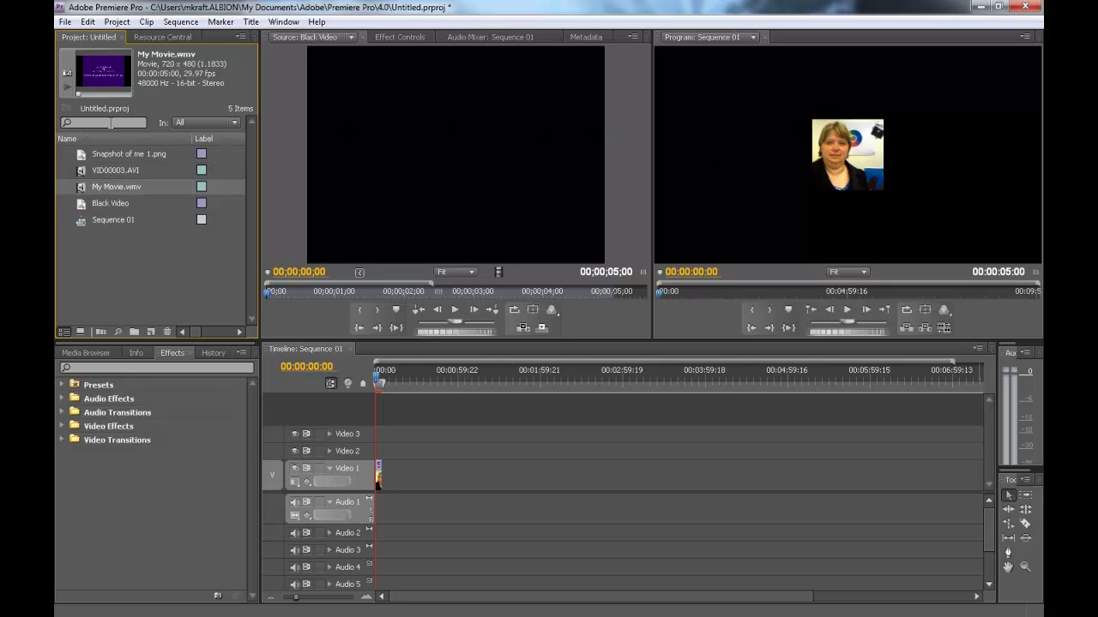
drag(97, 73, 387, 481)
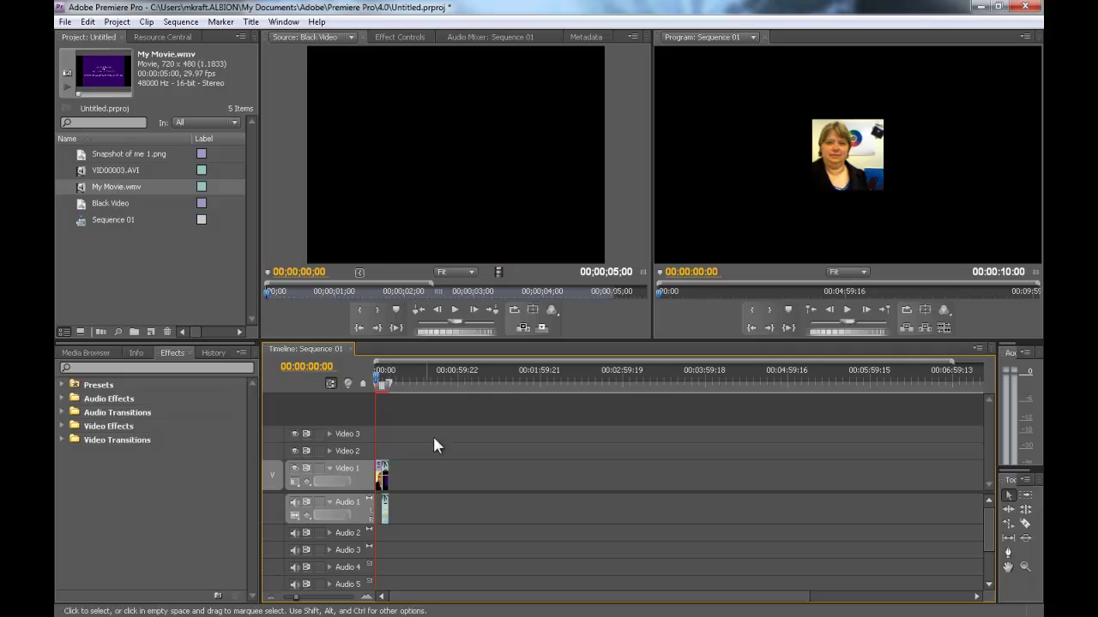
drag(374, 374, 385, 381)
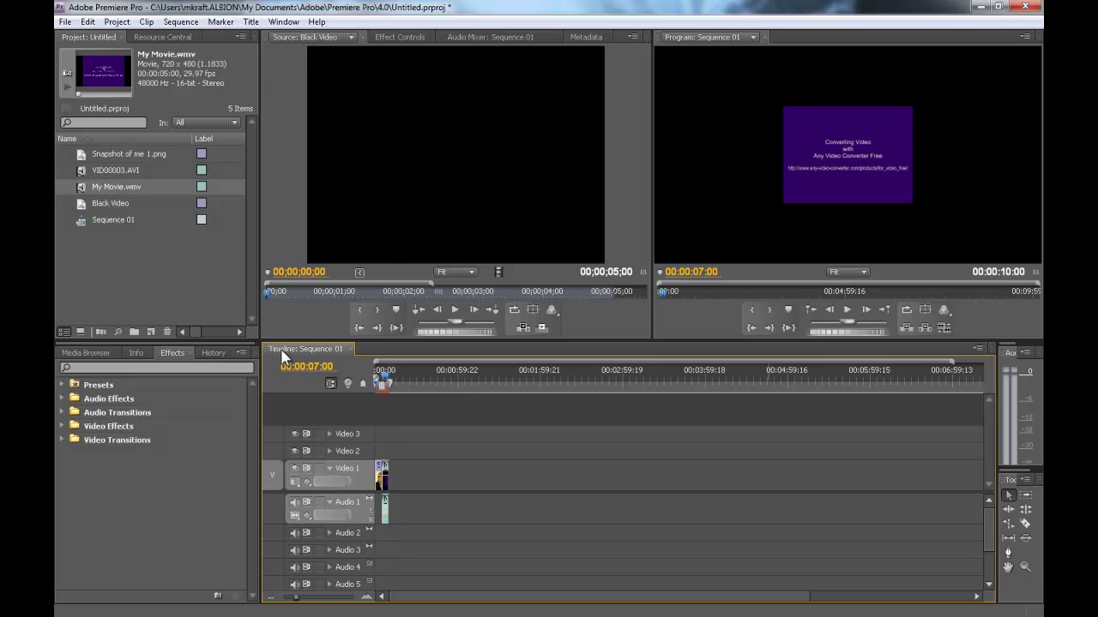
Review the sequence settings of Sequence 01, checking its editing mode and frame size, and close them without changes
click(281, 352)
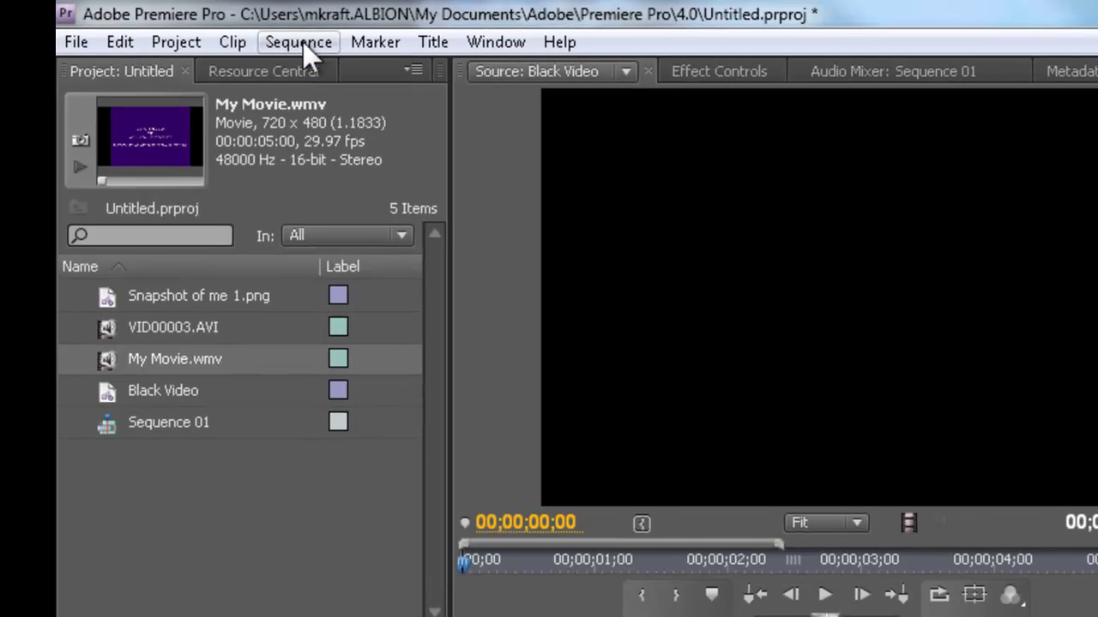
click(303, 42)
click(297, 70)
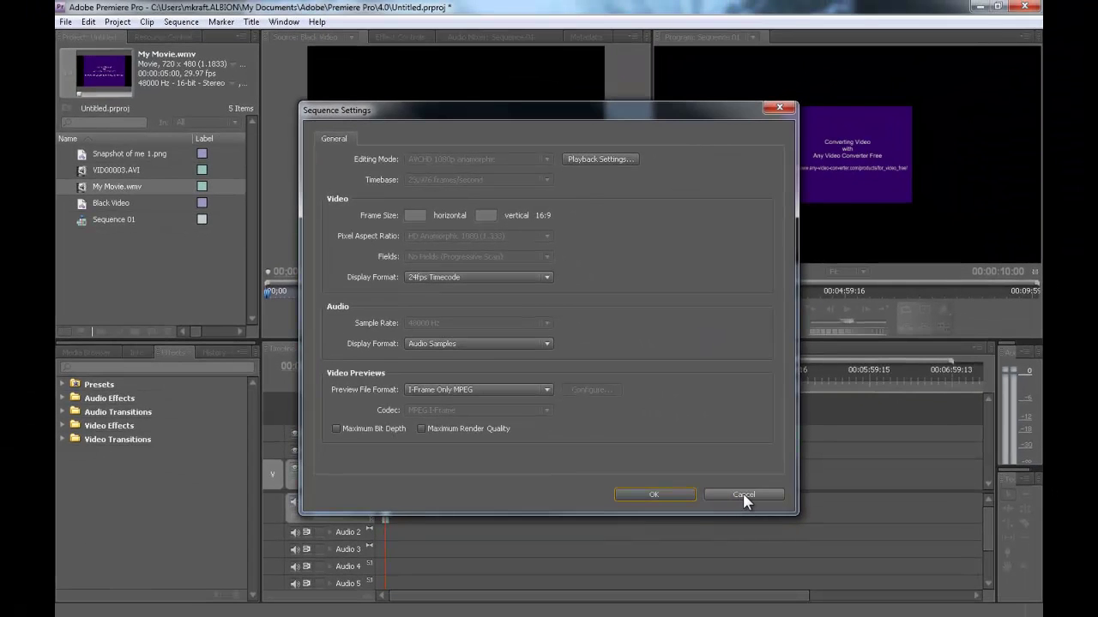
click(743, 496)
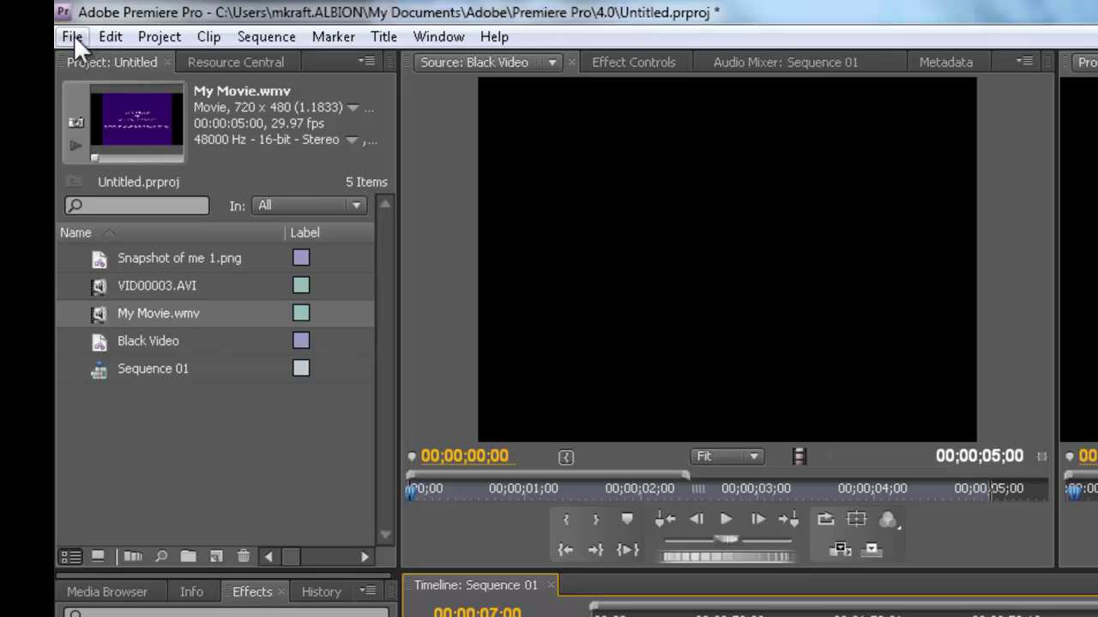
Create a new sequence named Fixed using the DV - NTSC Standard 48kHz preset
click(72, 36)
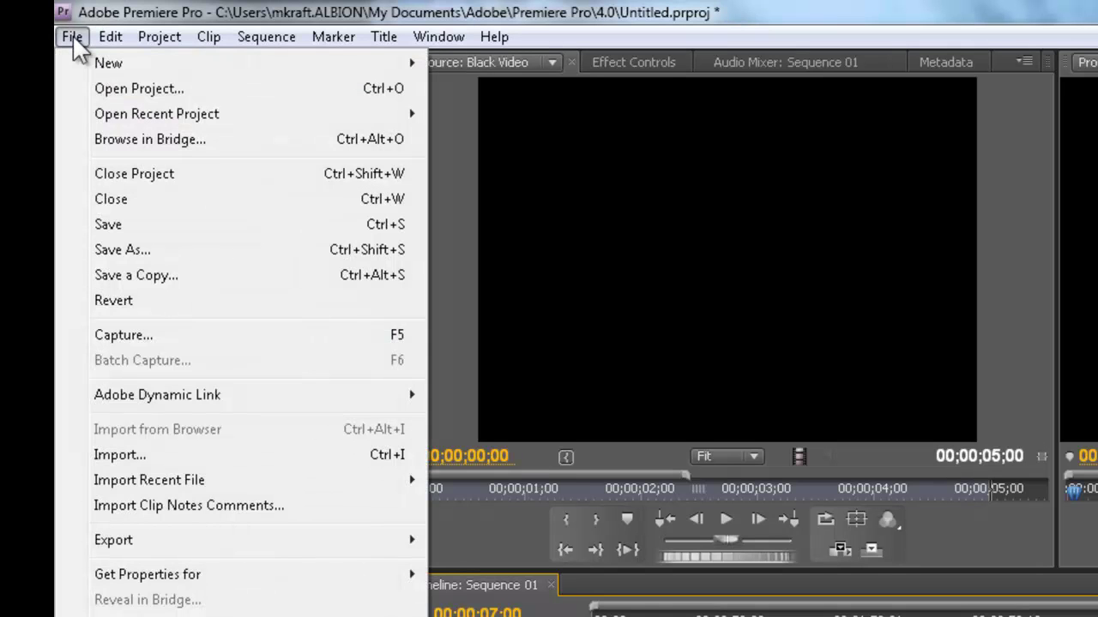
mouse_move(104, 64)
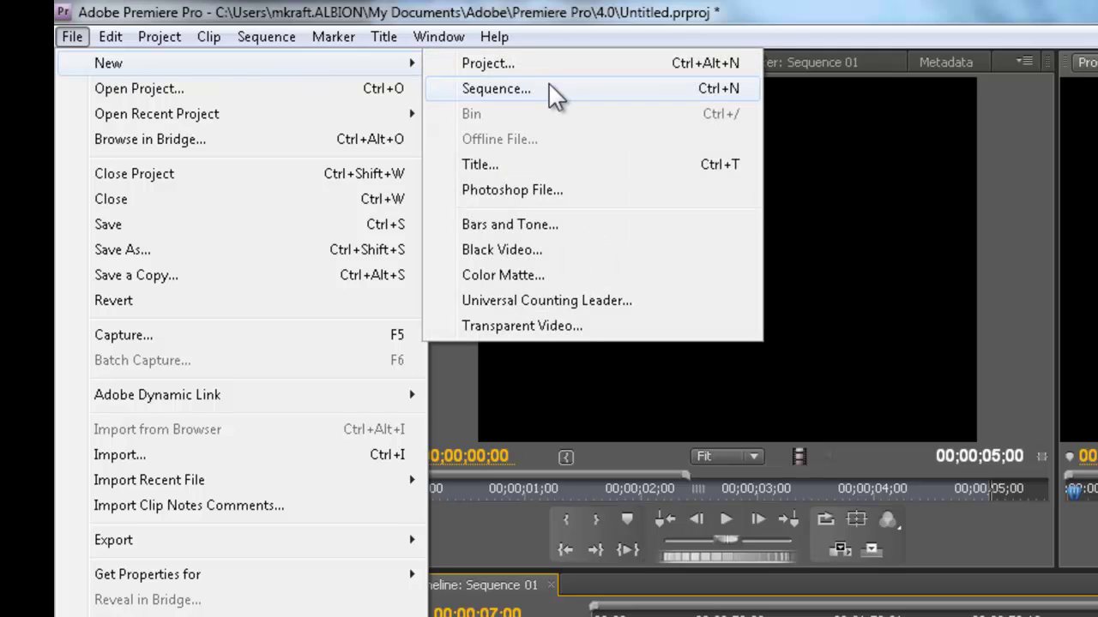
click(549, 86)
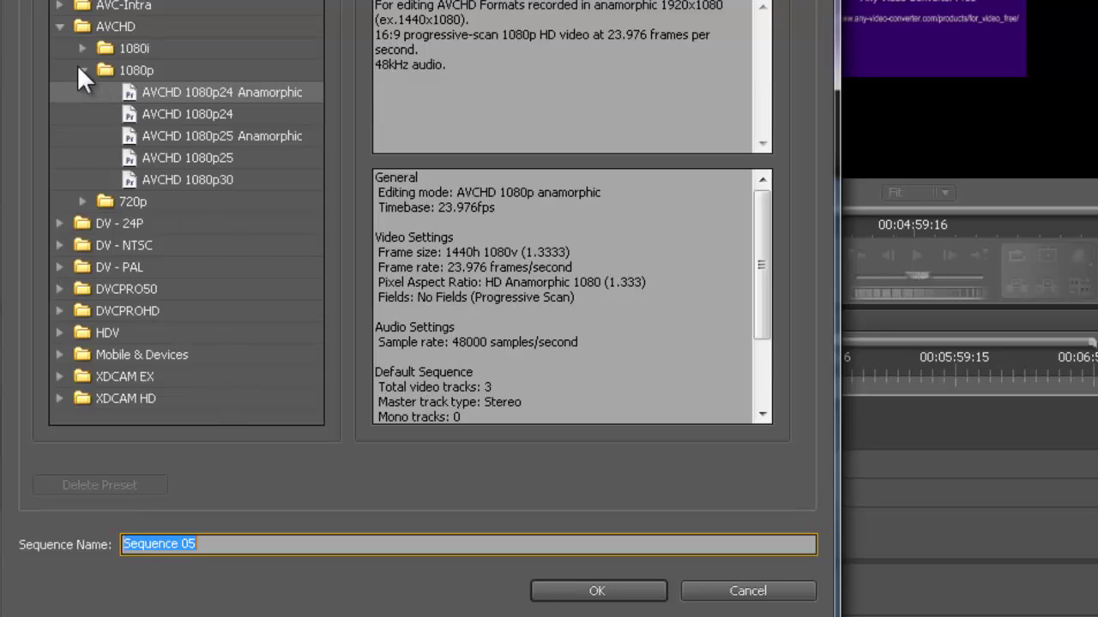
click(60, 241)
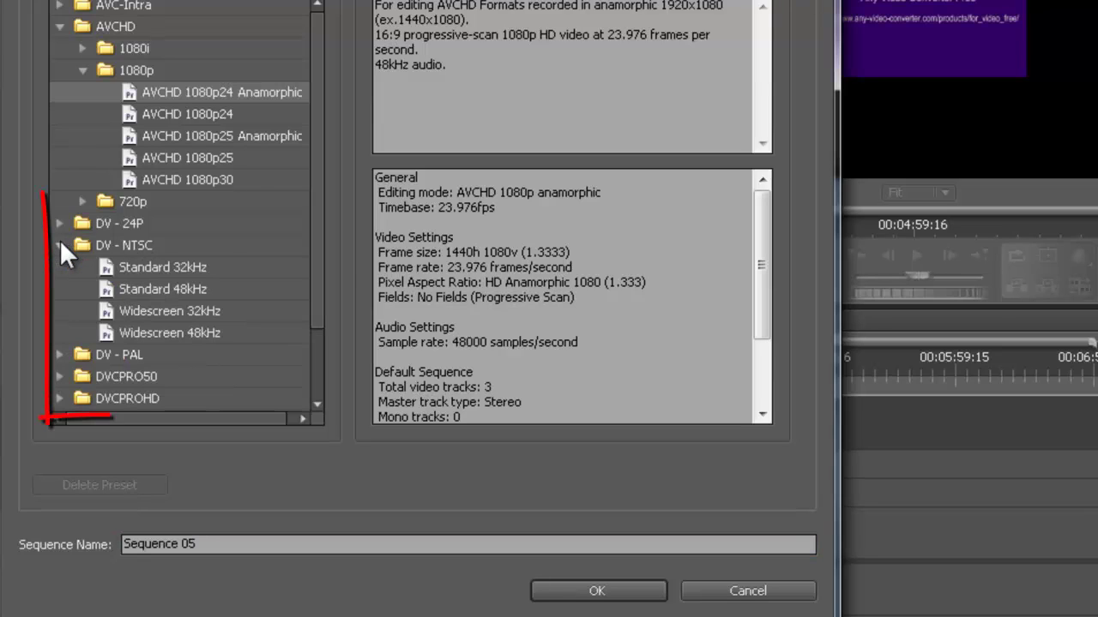
click(152, 286)
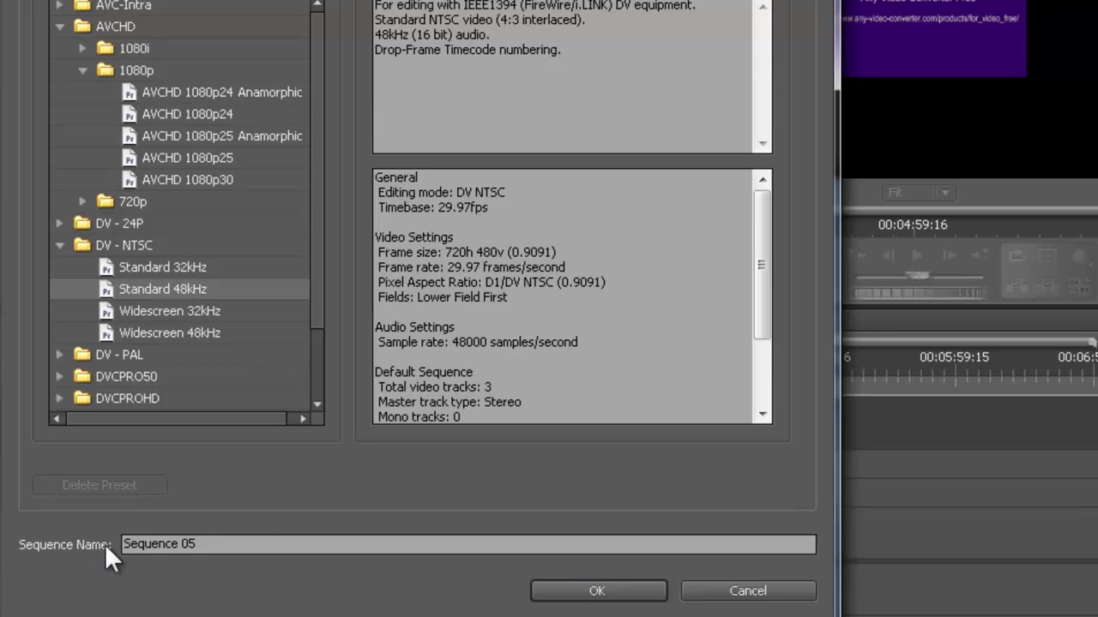
drag(206, 543, 124, 544)
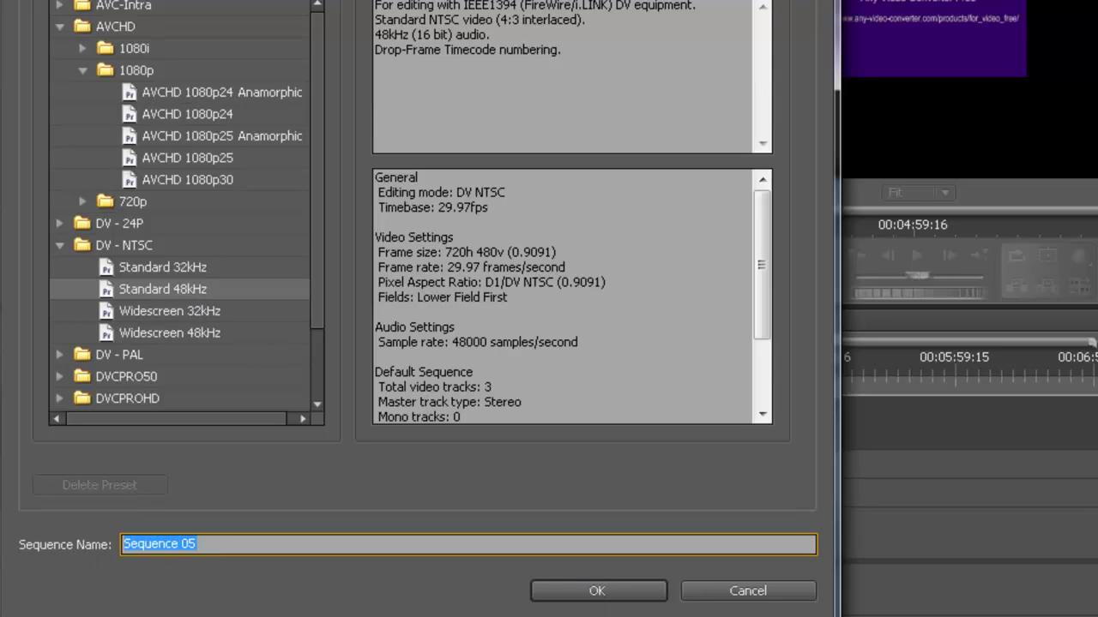
text(Fixed)
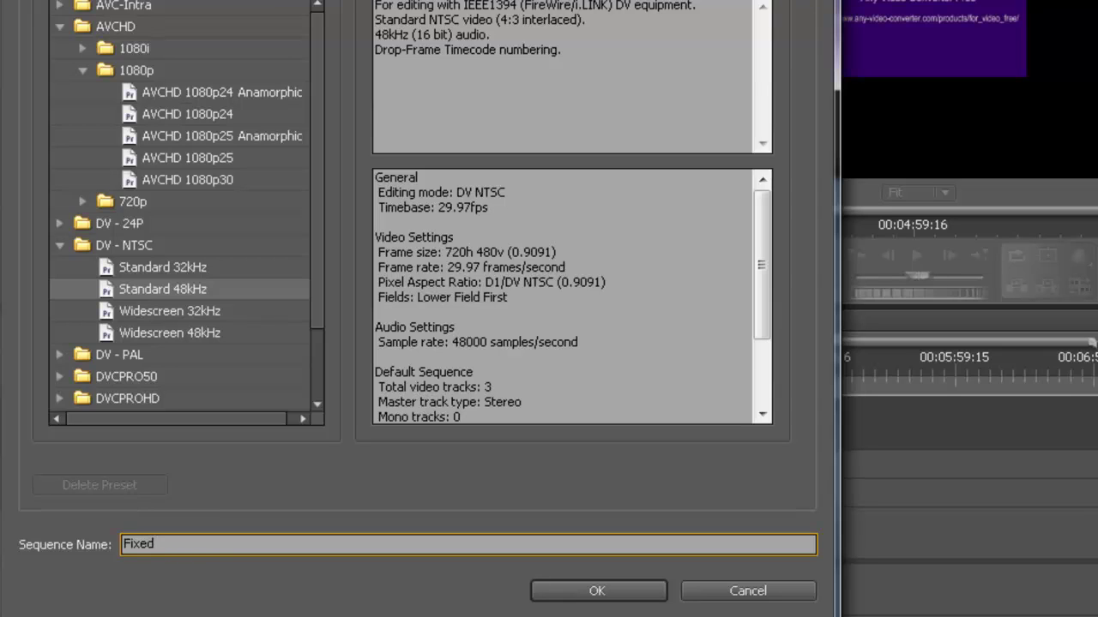
click(641, 594)
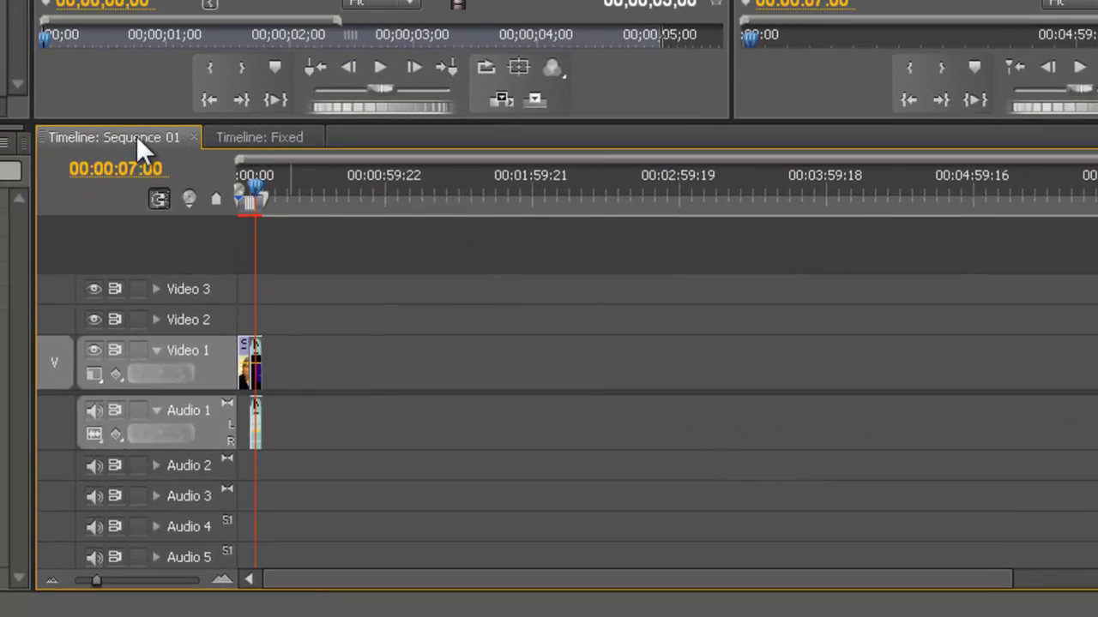
Review the sequence settings of the Fixed sequence
click(252, 137)
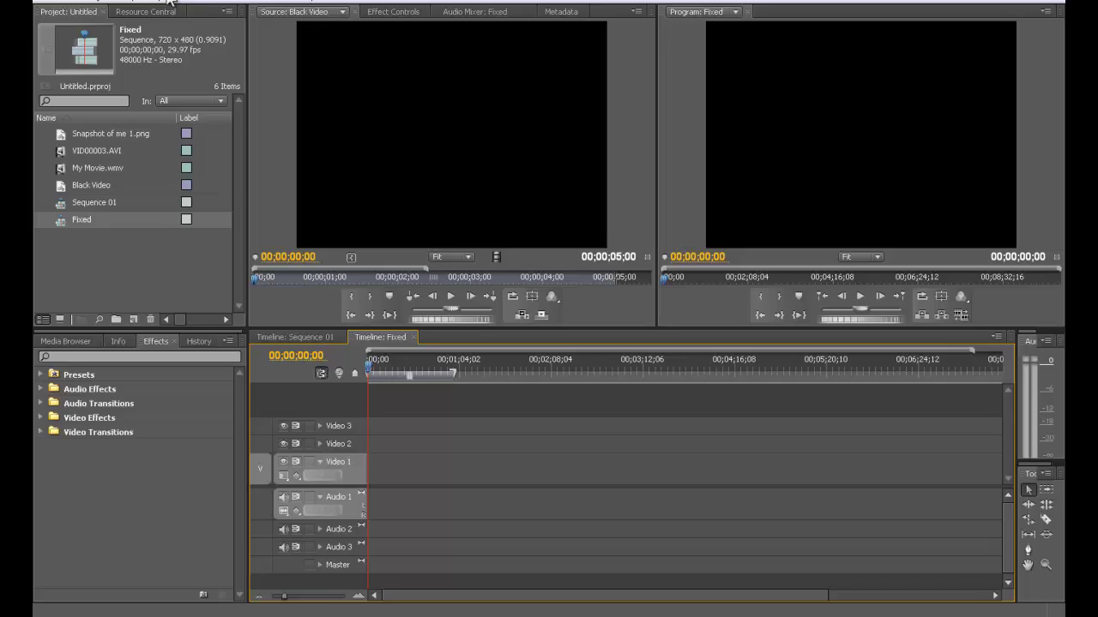
click(179, 24)
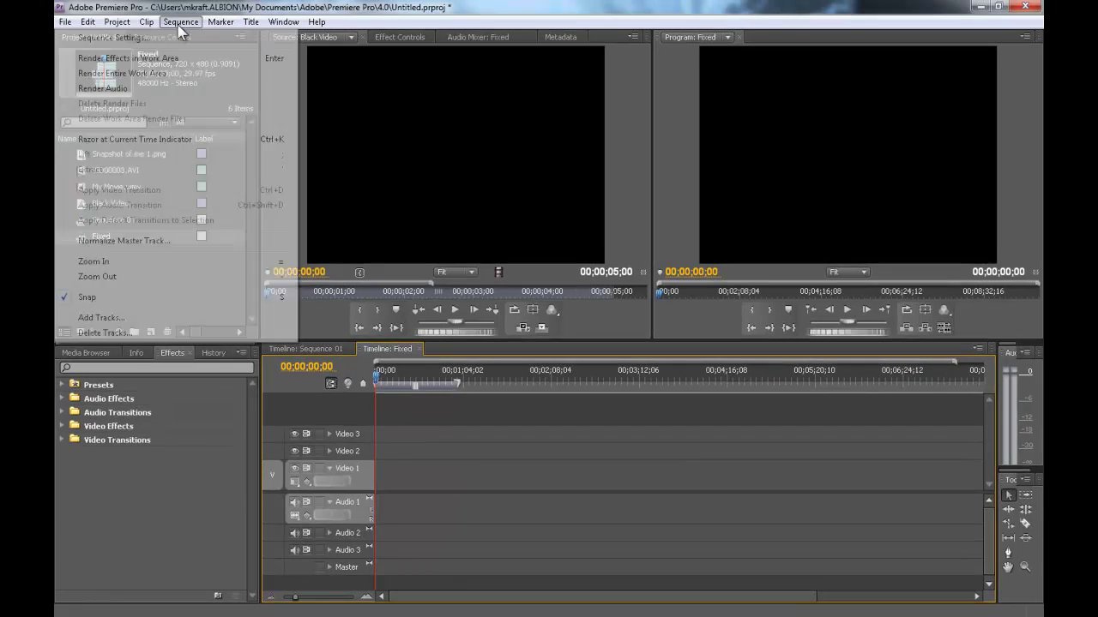
click(181, 38)
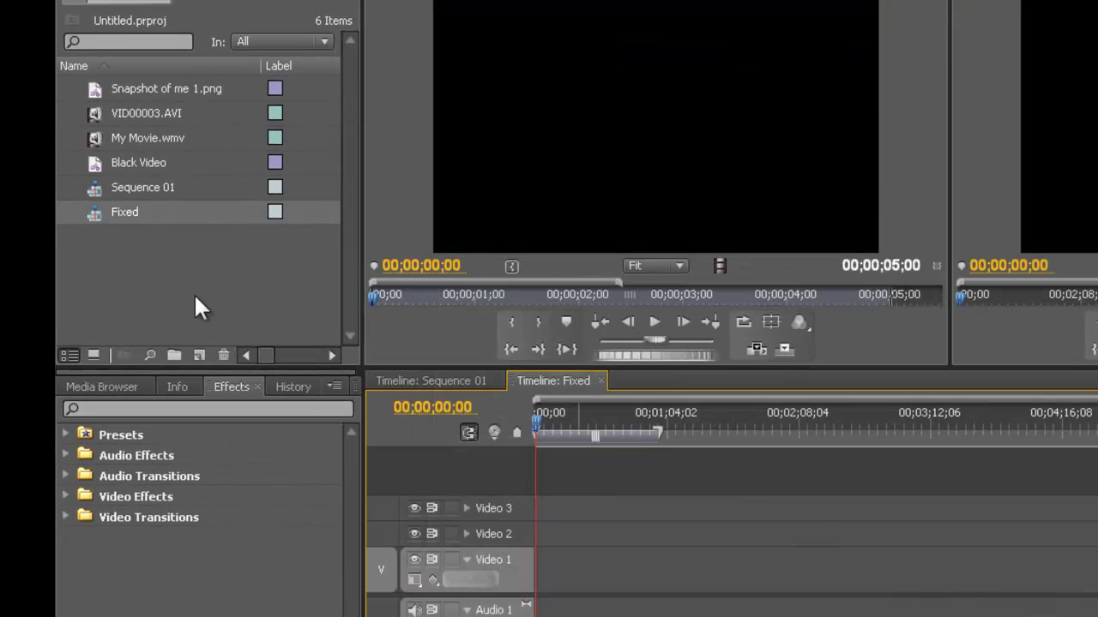
Nest Sequence 01 at the start of the Video 1 track in the Fixed sequence
double_click(122, 184)
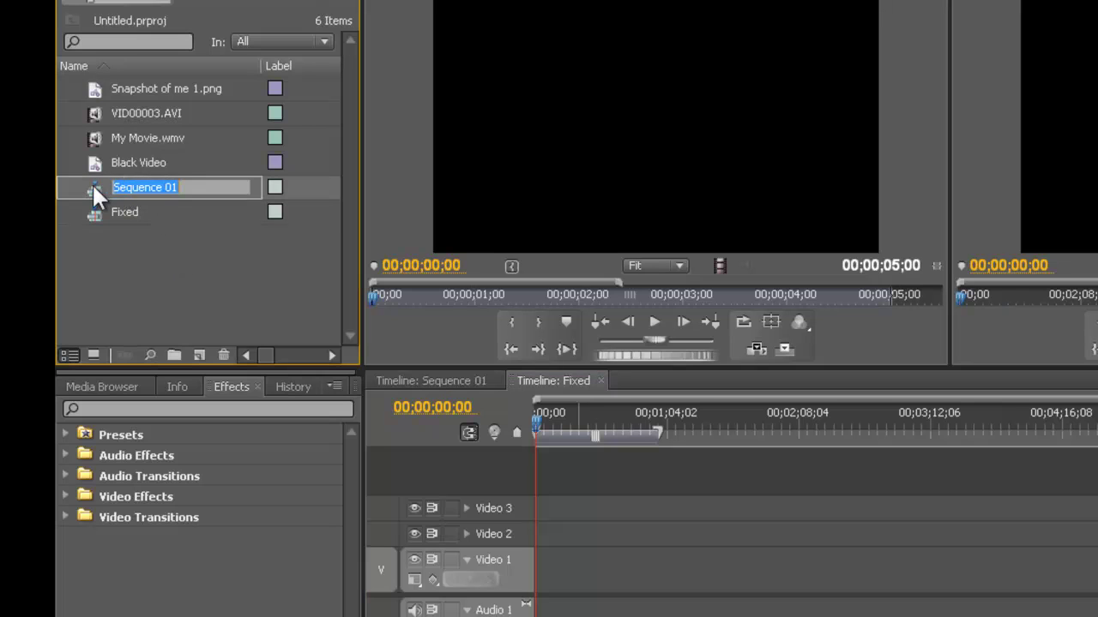
click(91, 184)
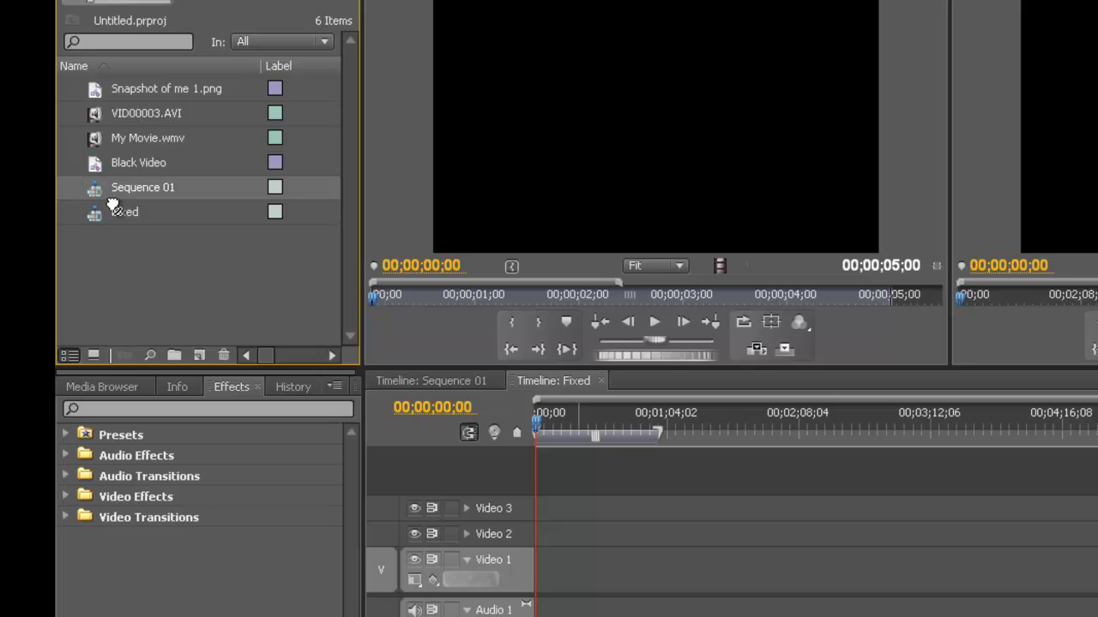
mouse_move(573, 506)
mouse_down()
mouse_move(560, 560)
mouse_move(547, 572)
mouse_up()
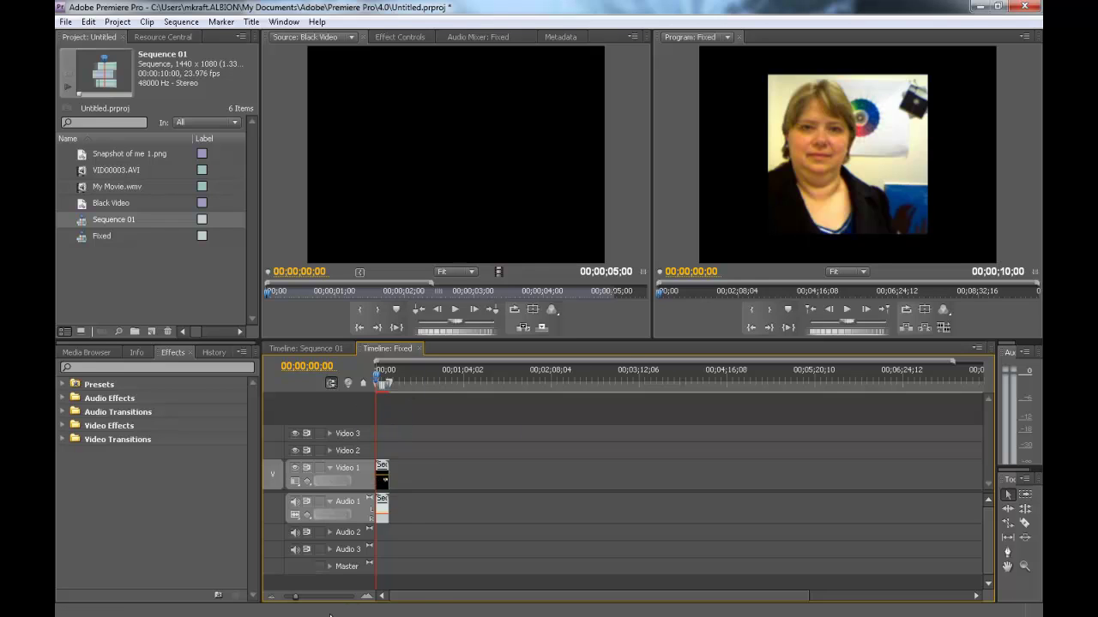
Preview the nested clip in Fixed at 00;00;07;24 and compare its framing with the Sequence 01 timeline
drag(293, 598, 312, 598)
drag(376, 377, 472, 378)
click(444, 465)
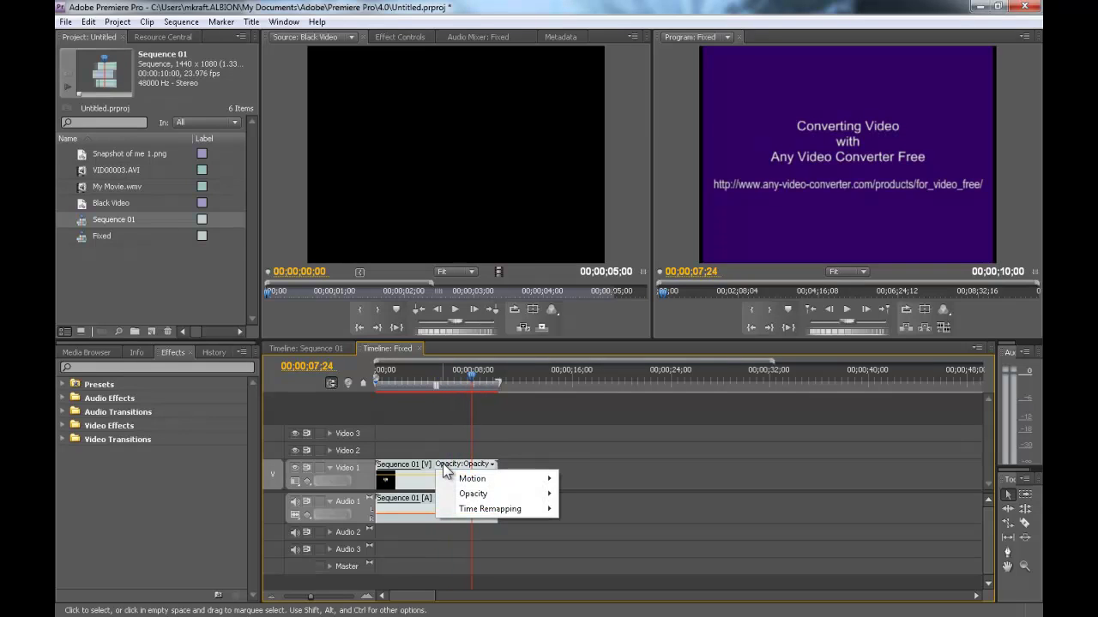
click(446, 466)
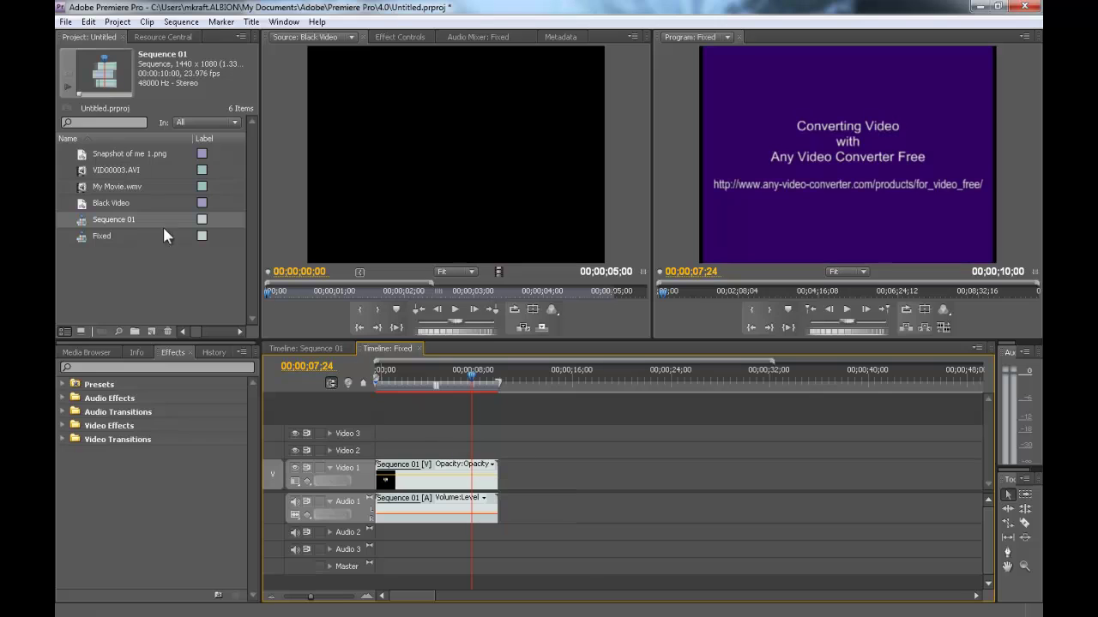
click(310, 346)
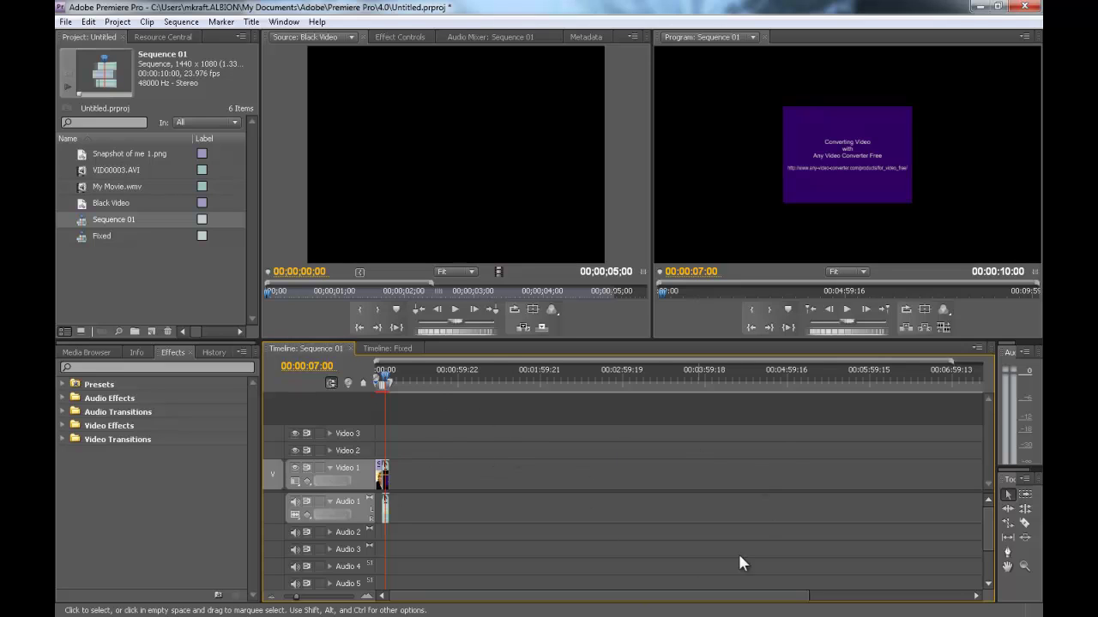
click(392, 347)
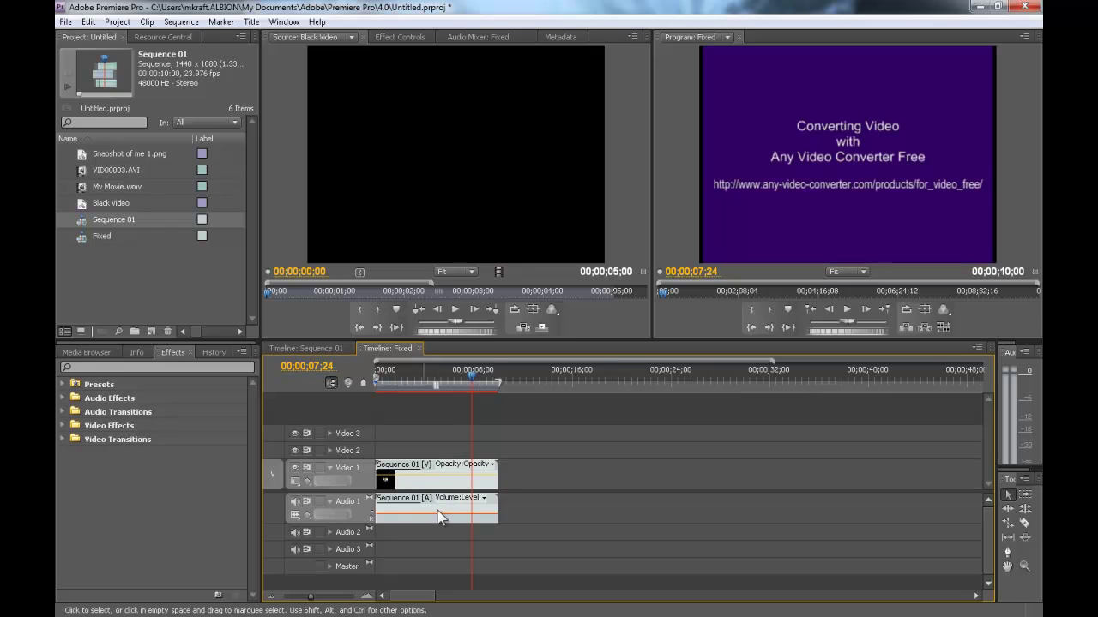
Check the media export settings for the Fixed sequence and close them without exporting
click(65, 22)
mouse_move(172, 322)
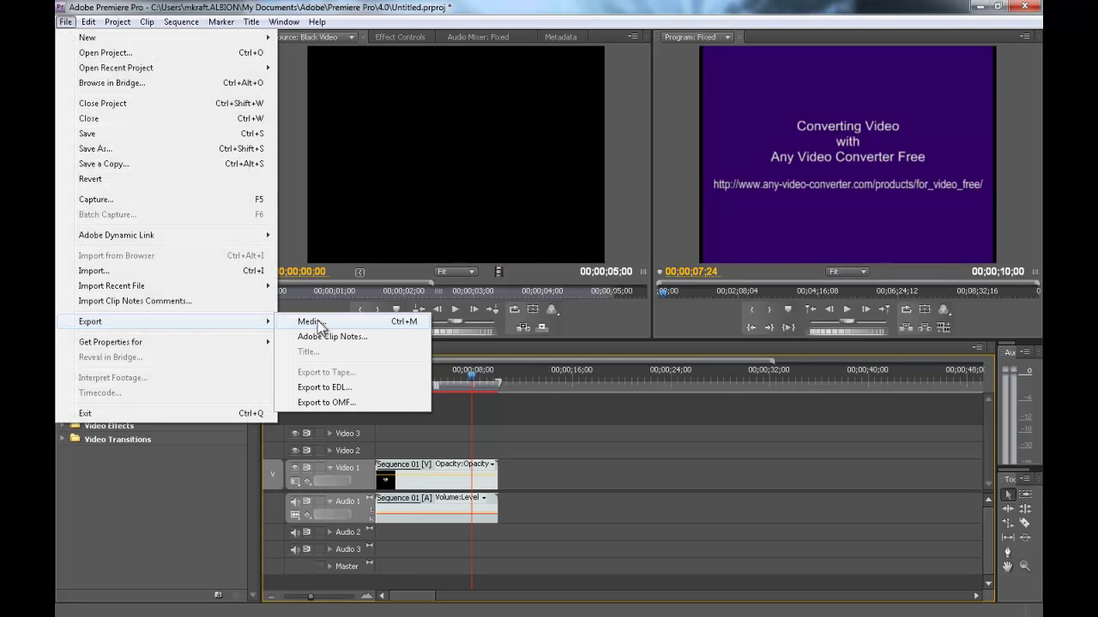
click(316, 319)
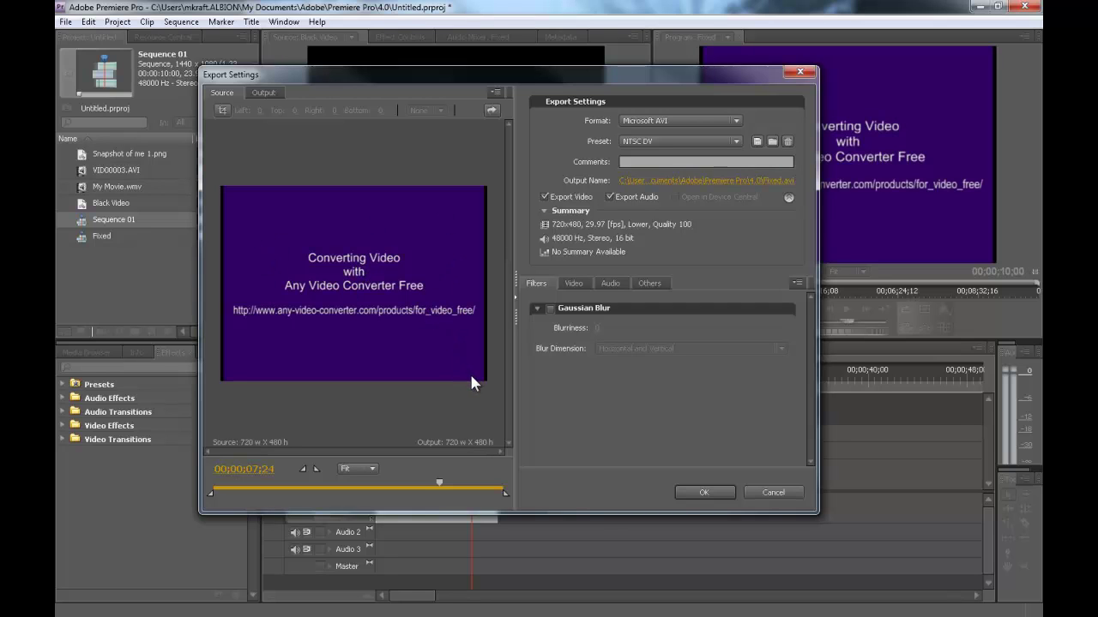
click(774, 493)
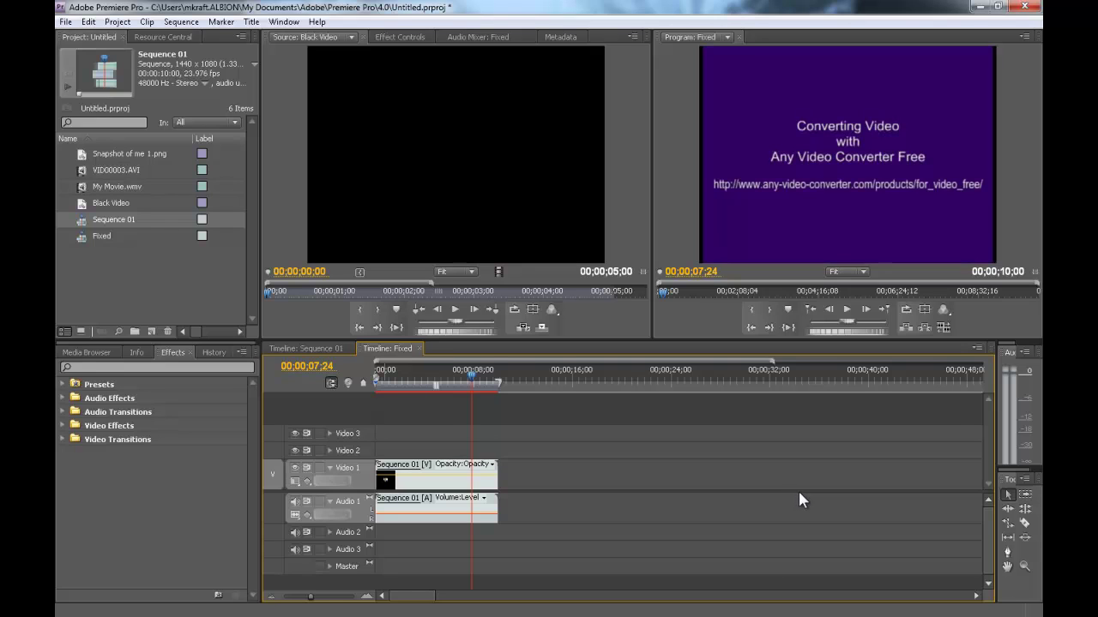
Return the playhead to the start of Fixed and compare the snapshot's framing there with Sequence 01
click(411, 379)
drag(411, 380, 372, 374)
click(321, 352)
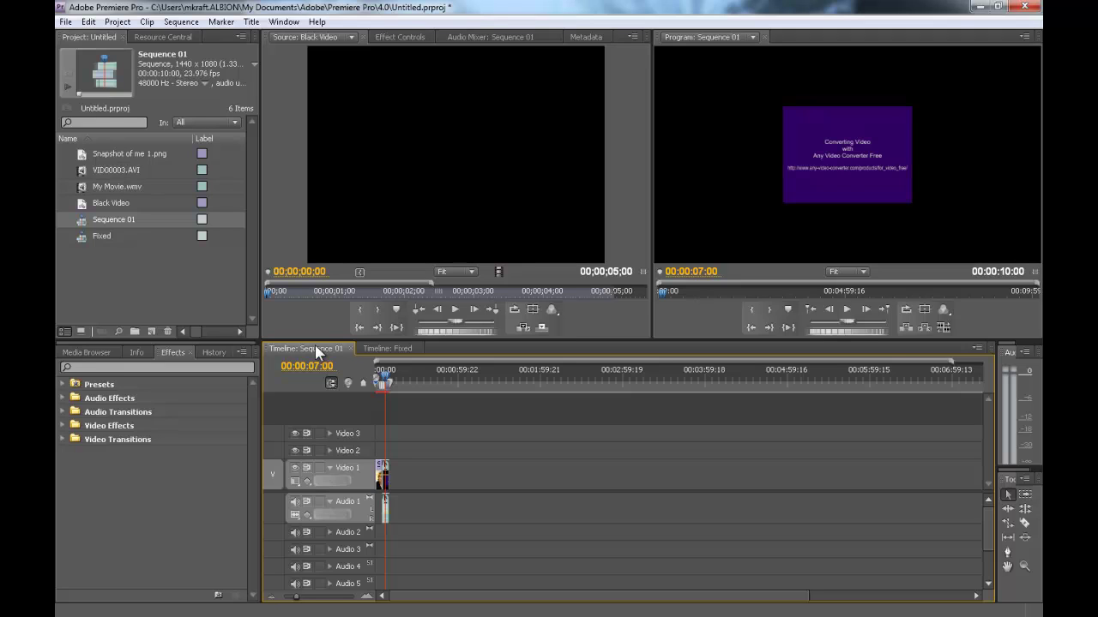
click(384, 348)
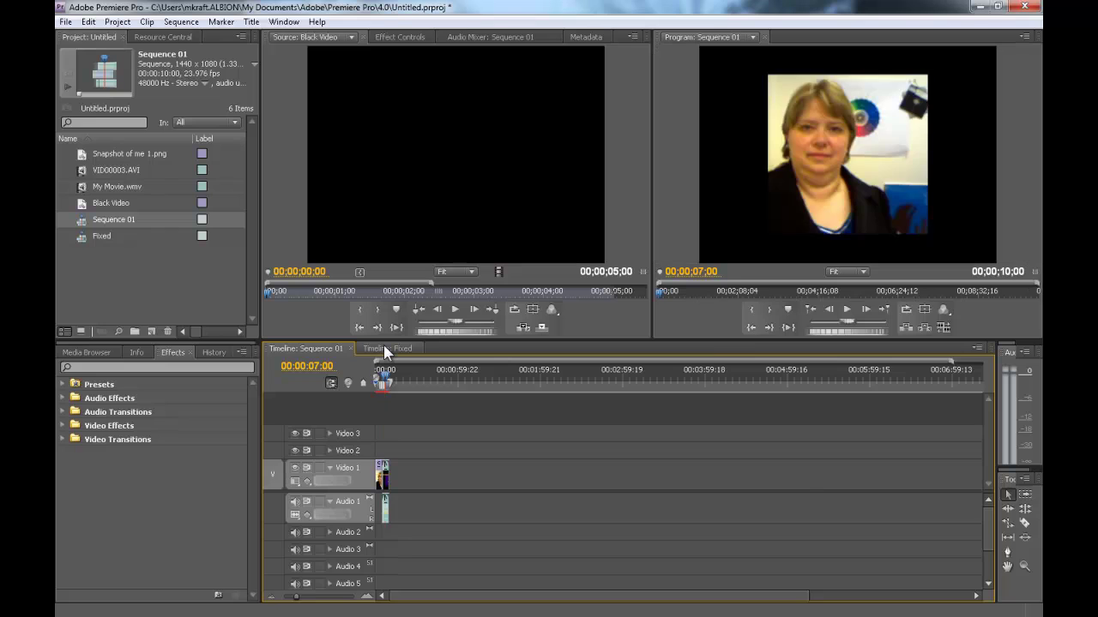